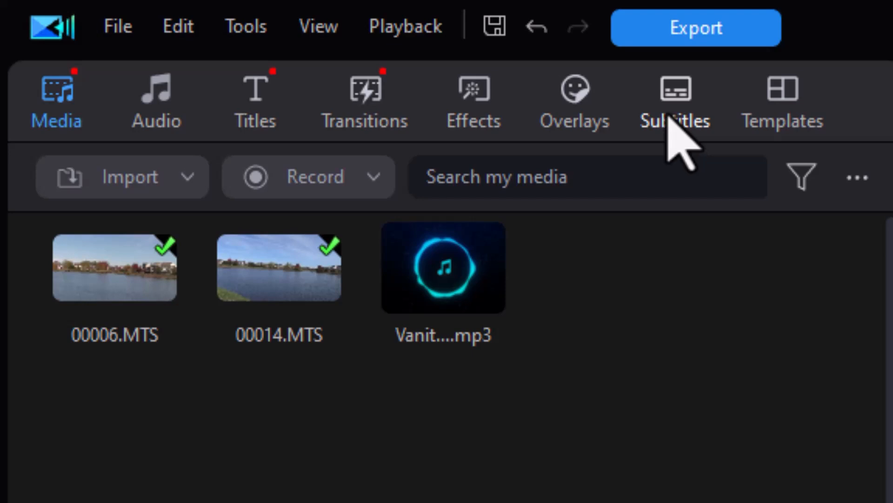
# - Start creating subtitles manually and add a subtitle reading "Intro" at the very beginning of the timeline
pyautogui.click(671, 117)
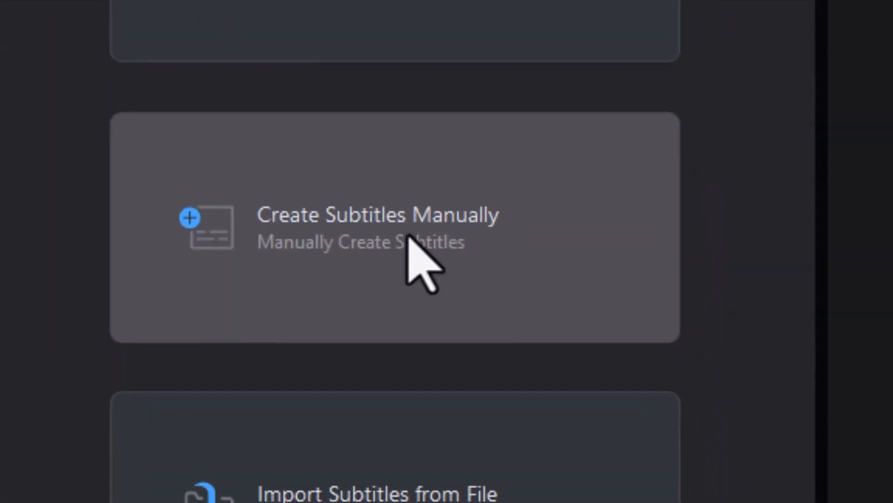
pyautogui.click(409, 236)
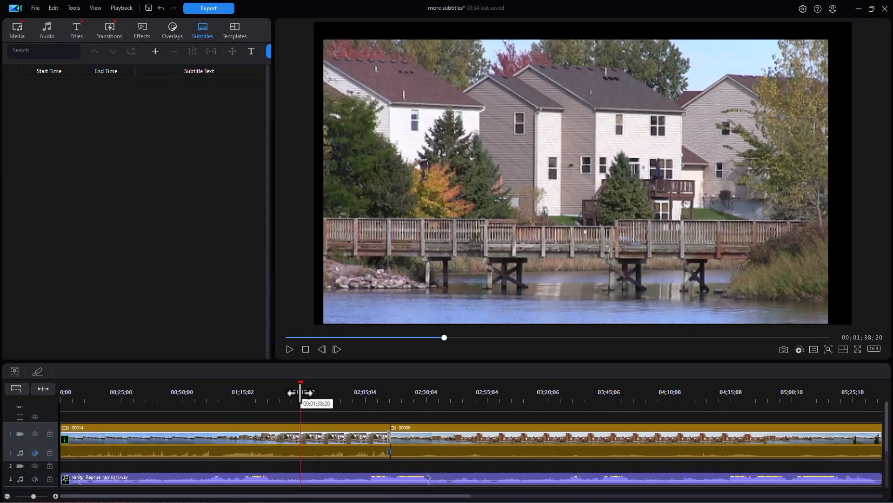
pyautogui.click(305, 349)
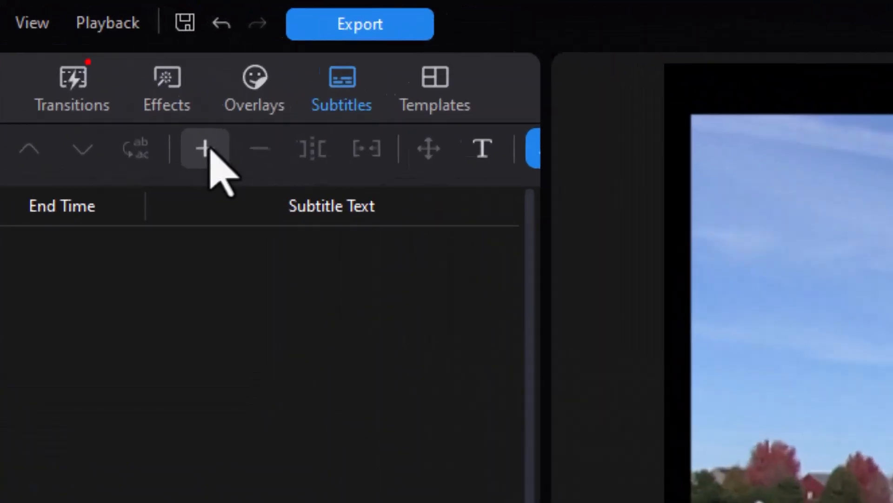
pyautogui.click(156, 52)
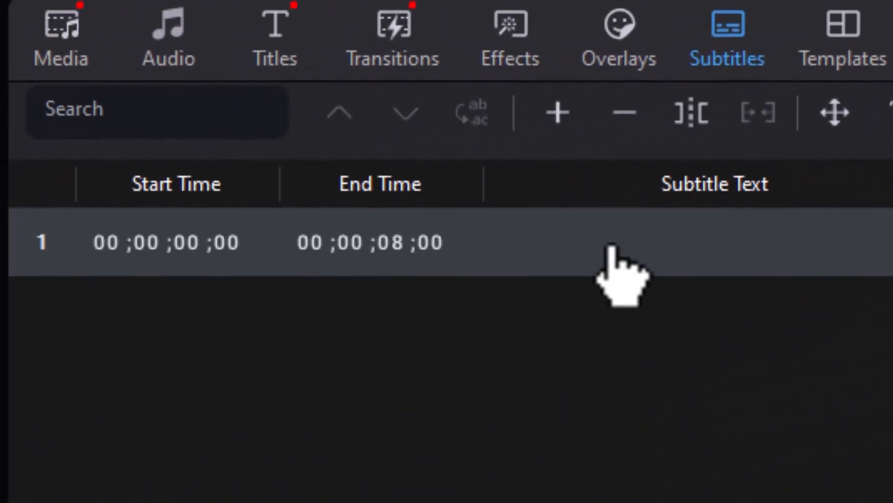
pyautogui.click(642, 238)
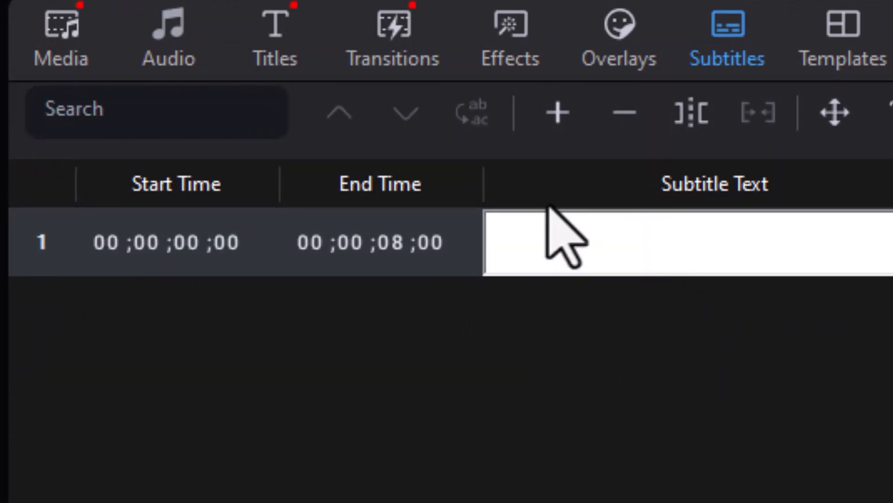
pyautogui.write('Intro')
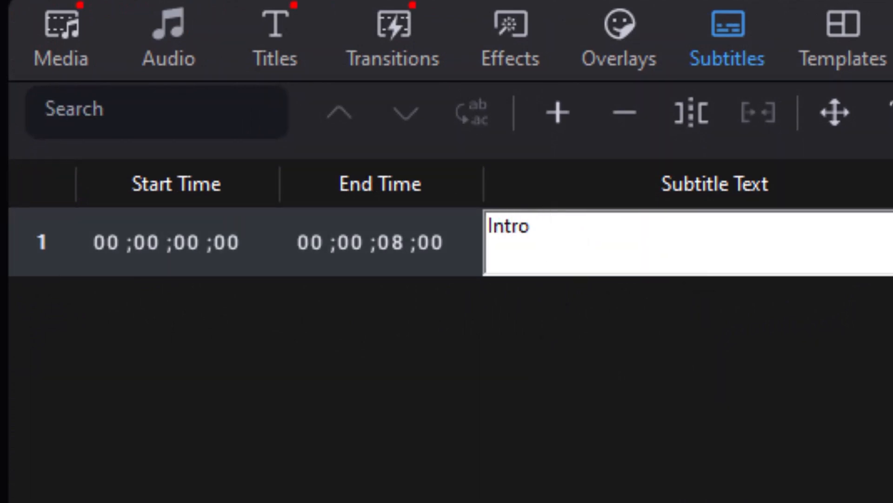
pyautogui.press('Return')
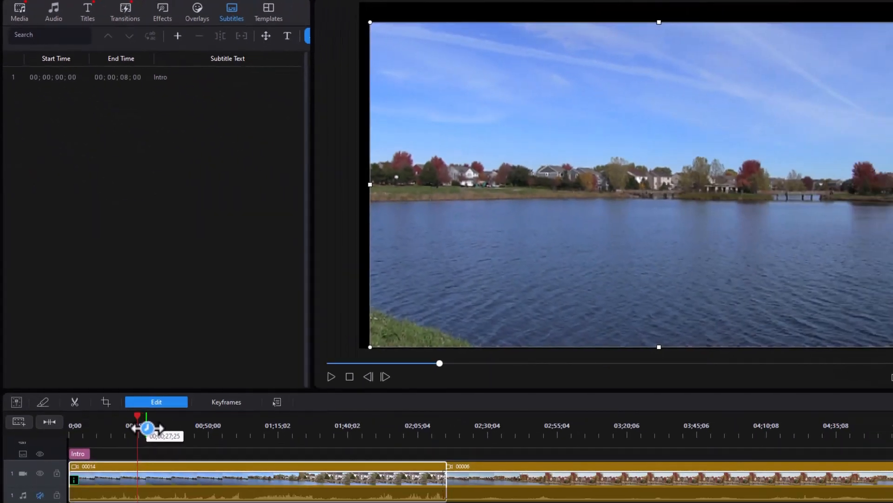
# - Add a second subtitle reading "Using LUTs" starting at 00;00;24;18
pyautogui.click(177, 36)
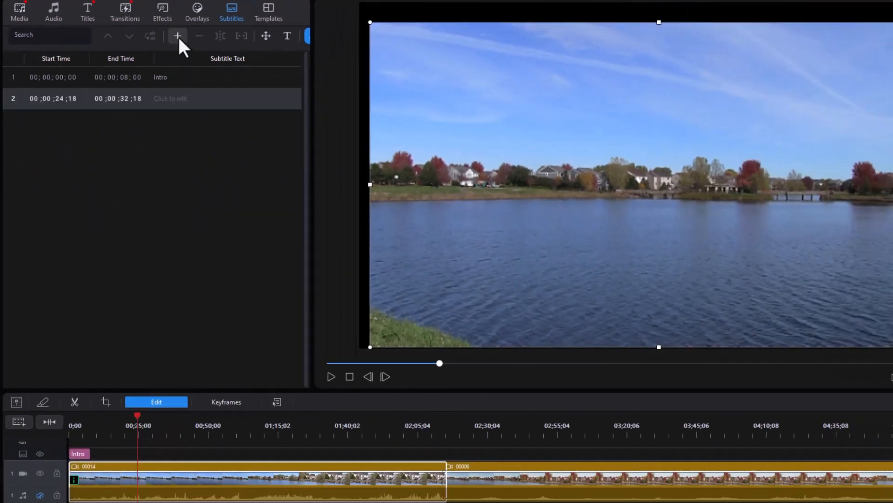
pyautogui.click(205, 99)
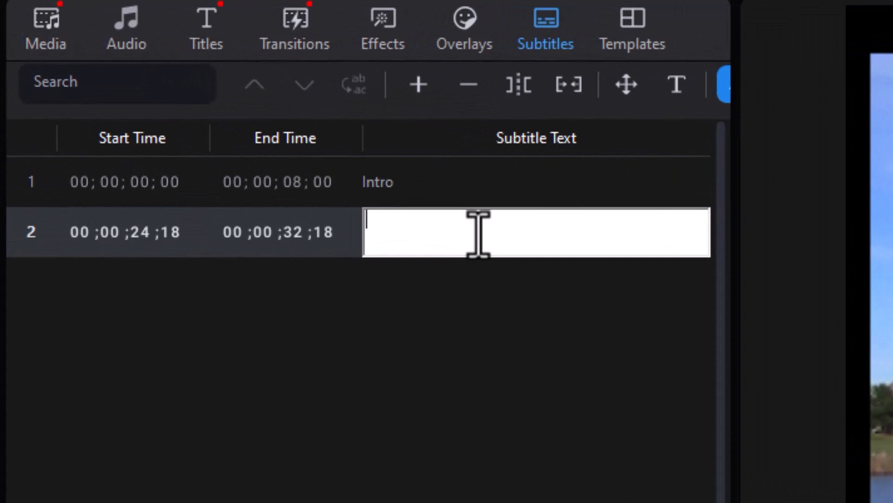
pyautogui.write('Using LUTs')
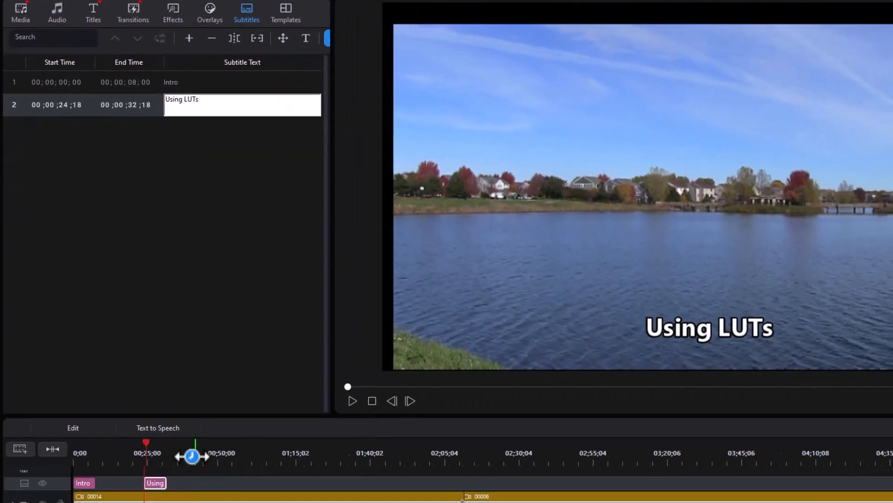
pyautogui.click(192, 456)
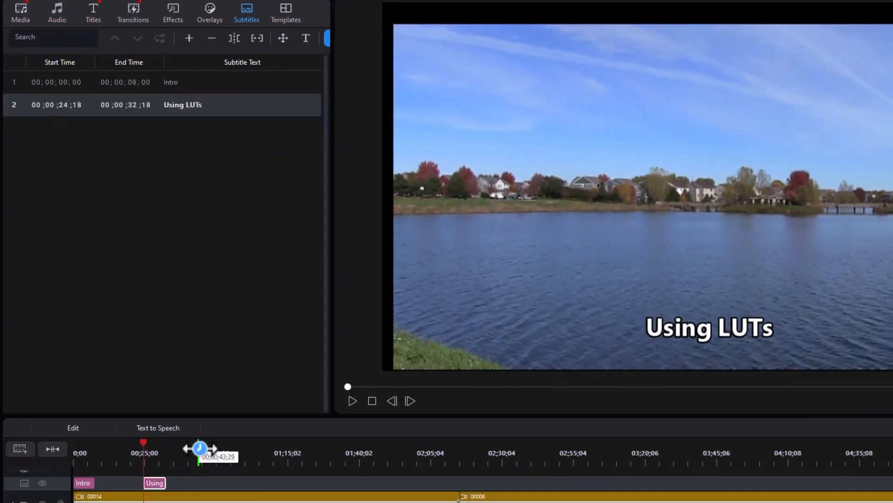
# - Add a third subtitle reading "Split Toning" starting at 00;00;43;17
pyautogui.click(198, 450)
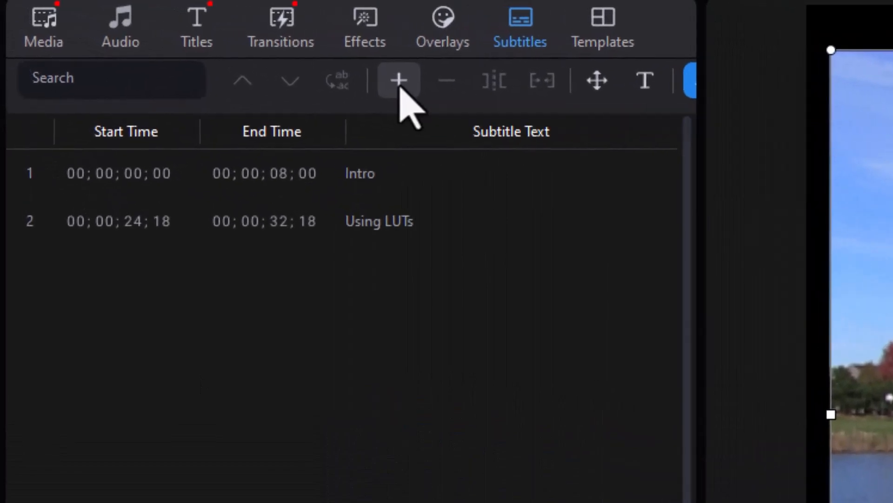
pyautogui.click(189, 39)
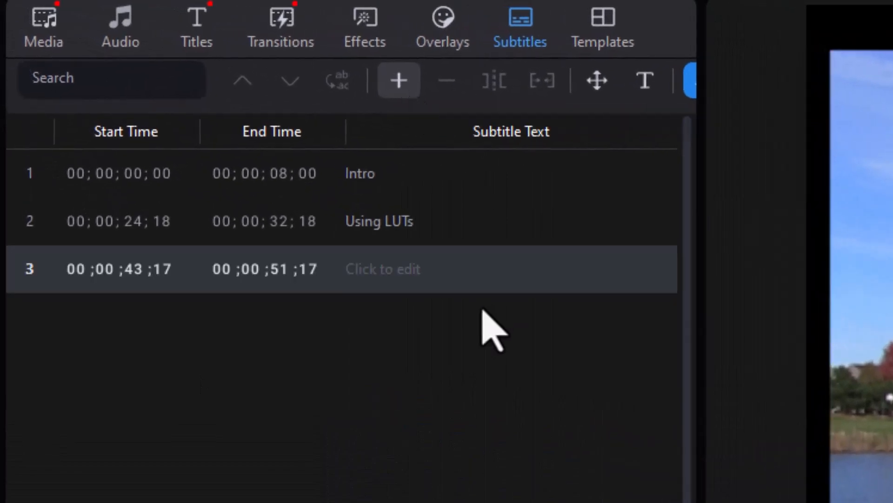
pyautogui.click(444, 272)
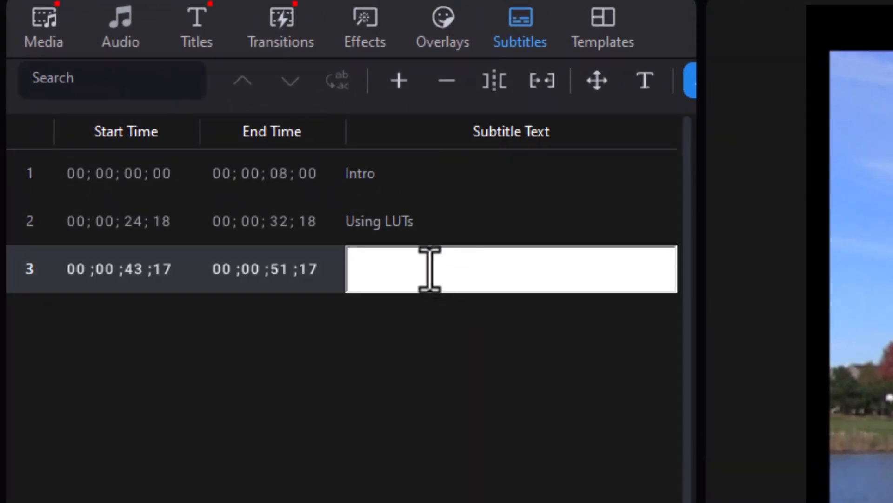
pyautogui.write('Sp')
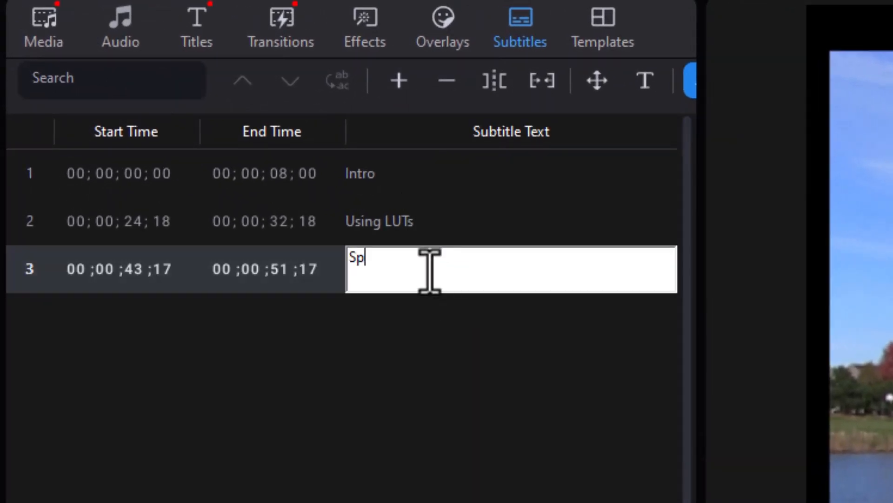
pyautogui.write('lit Toning')
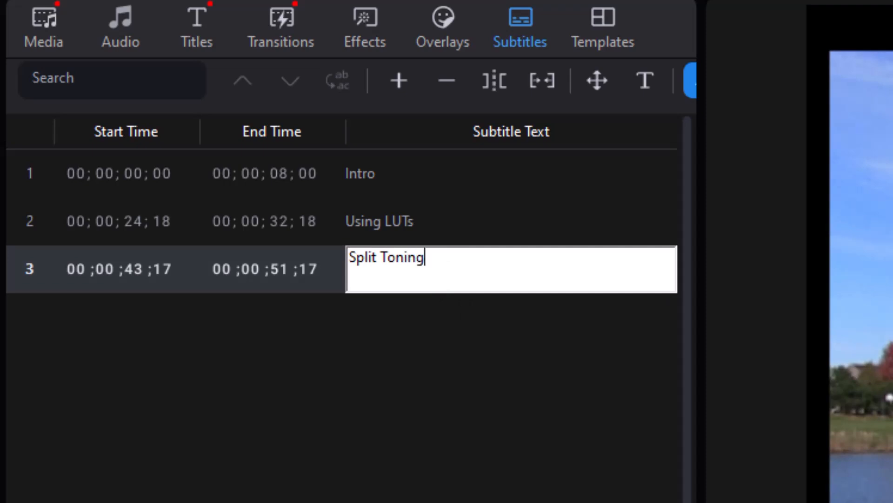
pyautogui.press('Return')
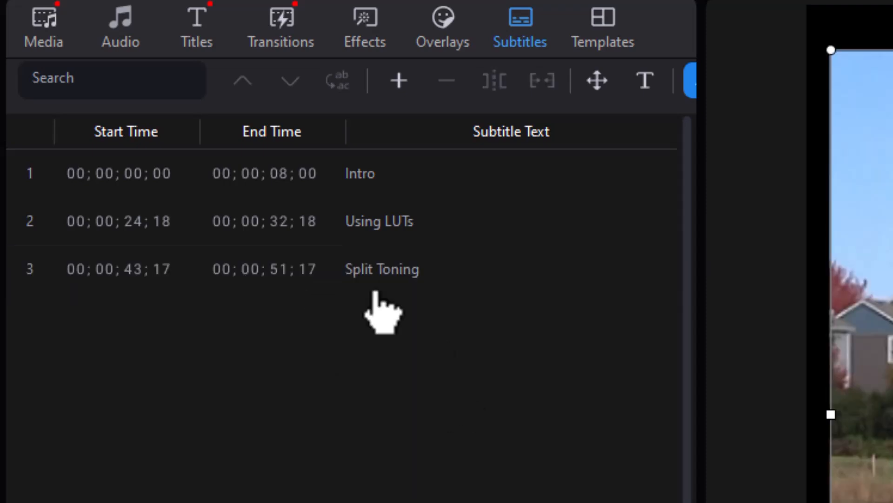
# - Add a fourth subtitle reading "Crop and Zoom" starting at 00;01;10;12
pyautogui.click(408, 76)
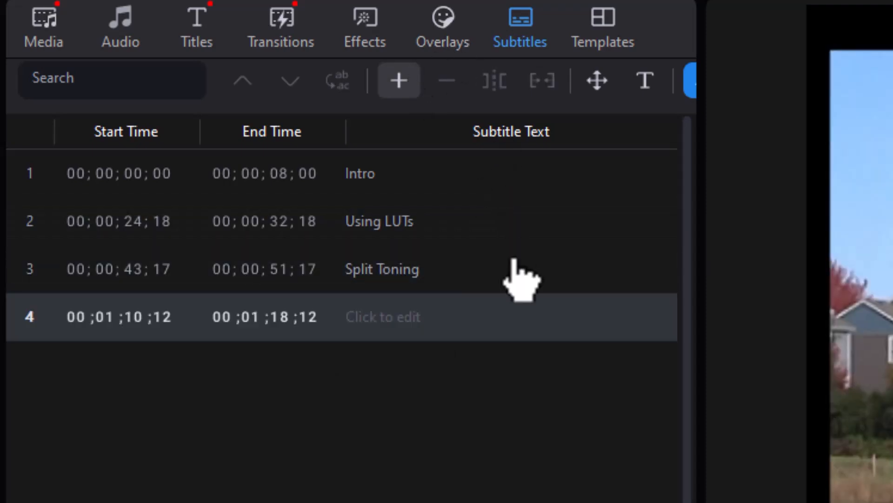
pyautogui.click(439, 316)
pyautogui.write('Crop and')
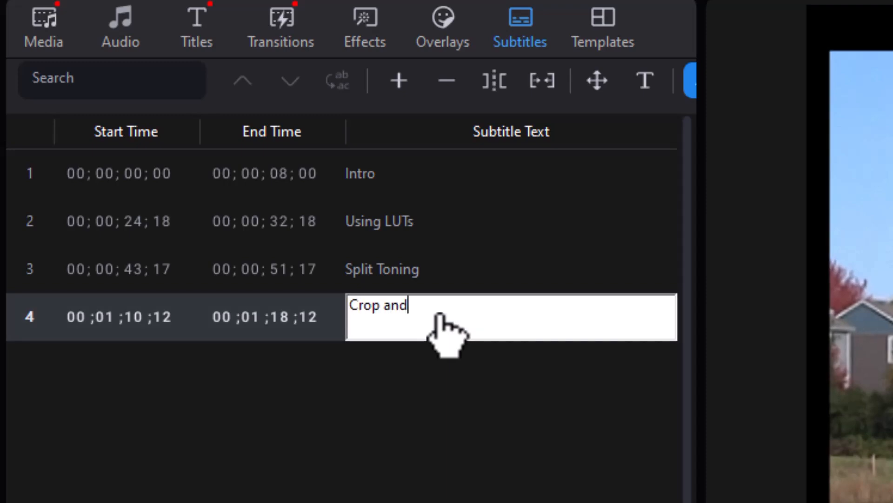
pyautogui.write(' Zoom')
pyautogui.click(485, 482)
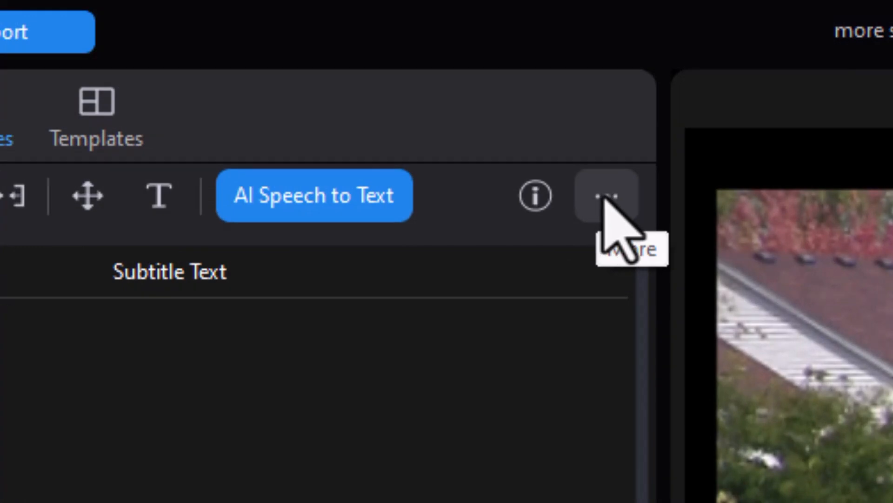
# - Export the subtitles as an SRT file without style formatting, saved as "youtube test" in the junk folder
pyautogui.click(605, 196)
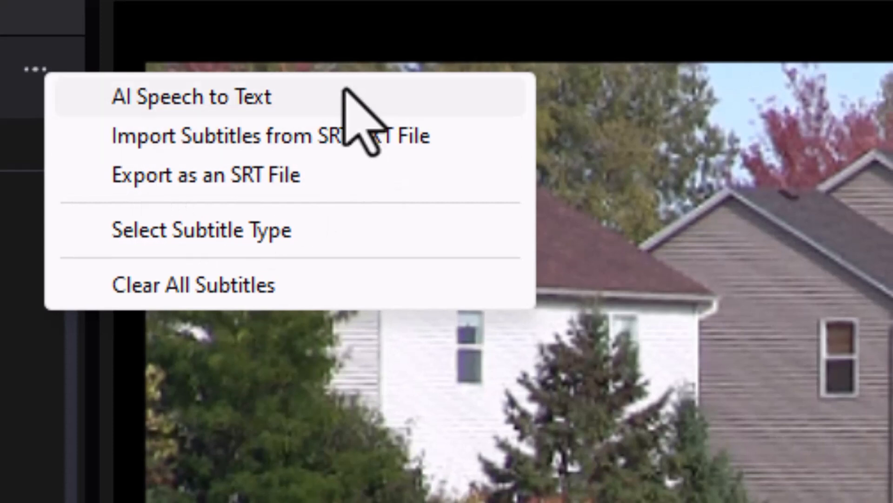
pyautogui.click(217, 181)
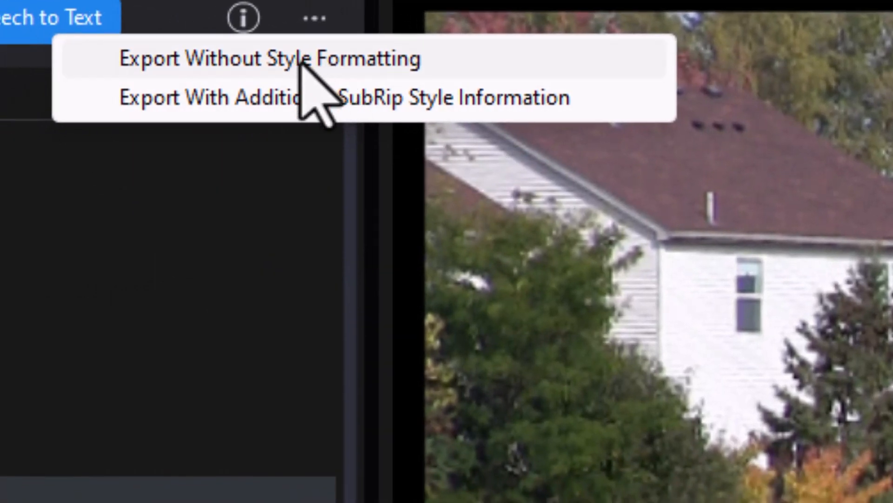
pyautogui.click(309, 60)
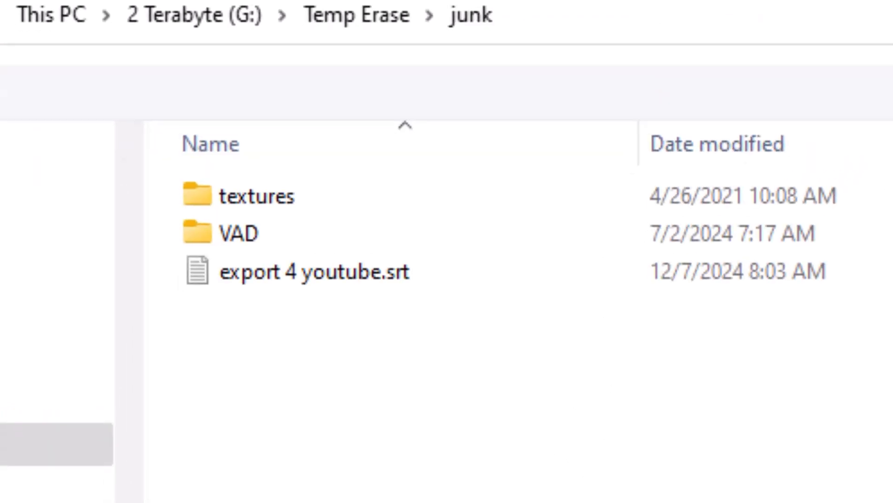
pyautogui.write('youtue')
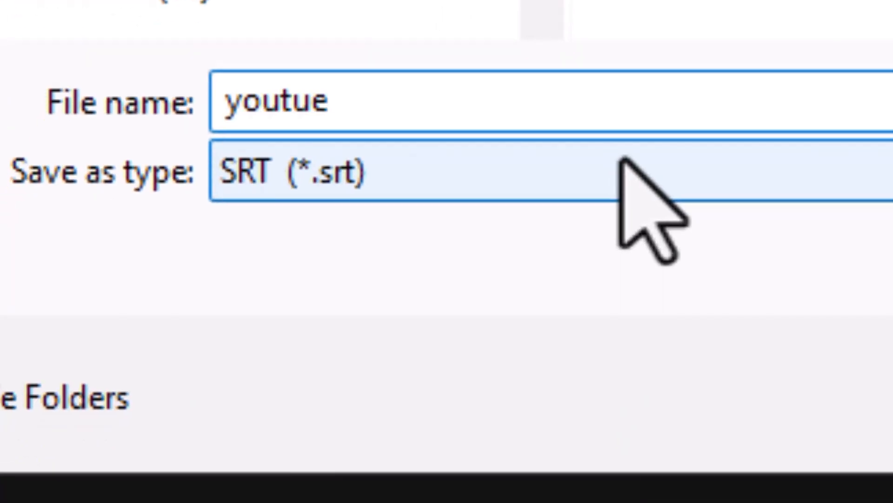
pyautogui.press('BackSpace')
pyautogui.write('b')
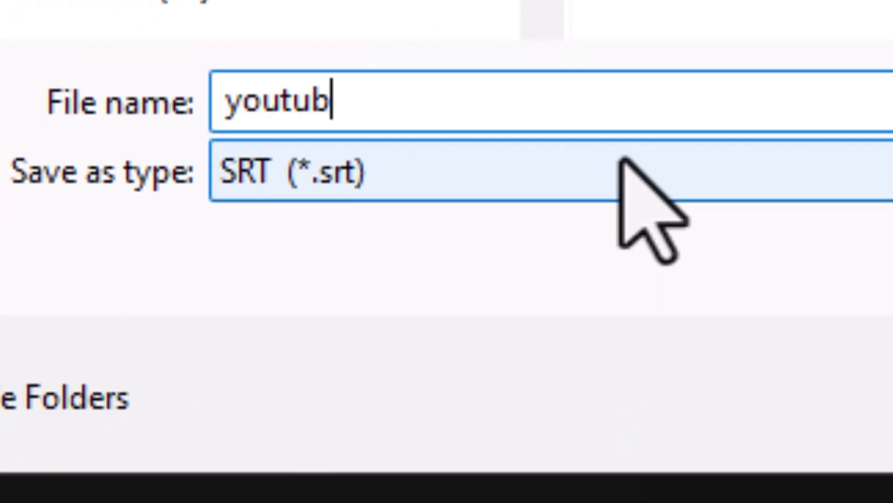
pyautogui.write('e test')
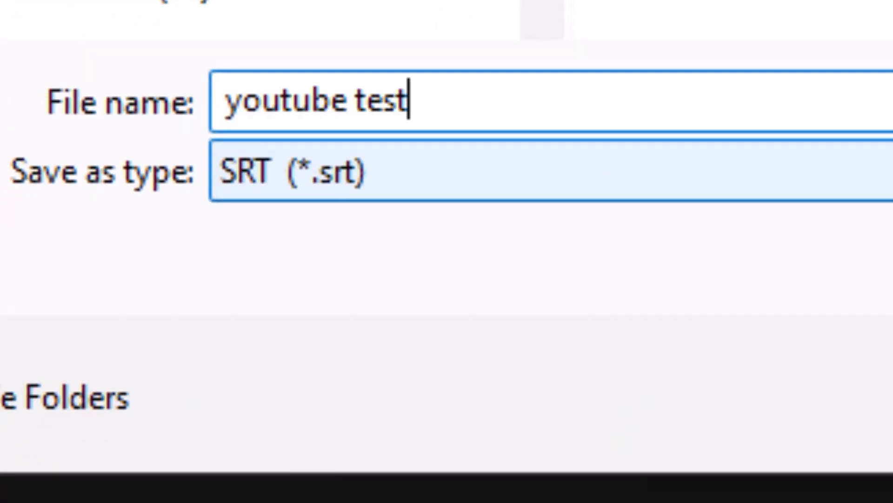
pyautogui.press('Return')
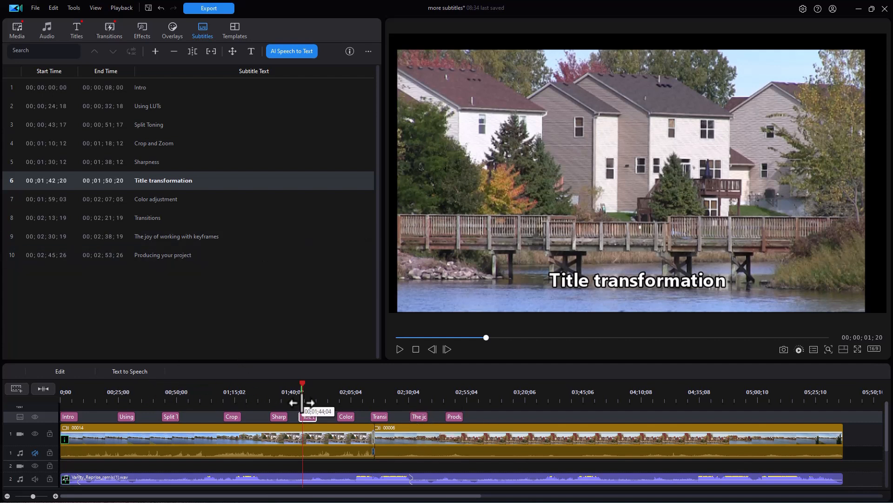
# - Delete all subtitles from the project and undo the deletion
pyautogui.moveTo(261, 312); pyautogui.dragTo(120, 75)
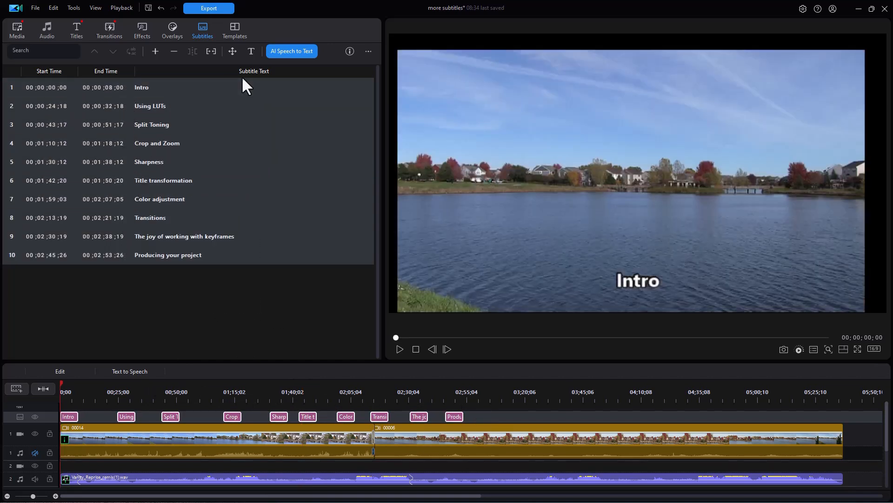
pyautogui.press('Delete')
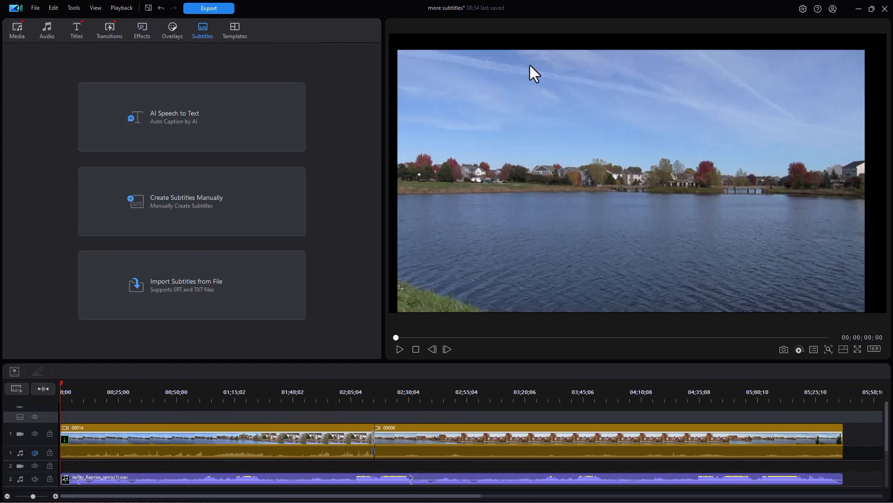
pyautogui.hotkey('ctrl', 'z')
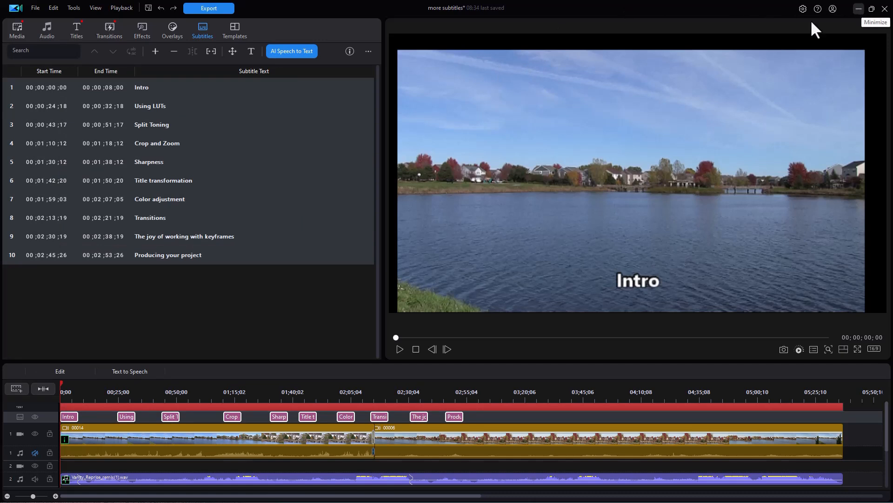
# - Switch to File Explorer, open the exported youtube test.srt in Notepad and zoom in on its text
pyautogui.click(858, 8)
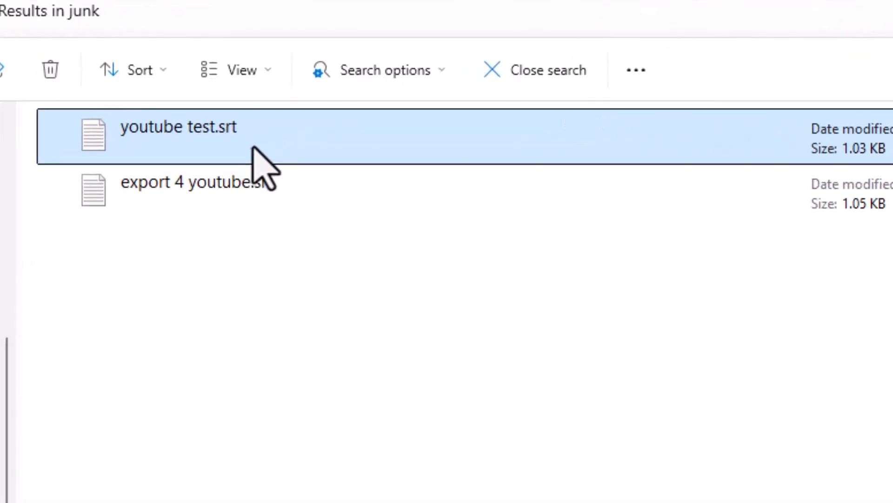
pyautogui.doubleClick(225, 143)
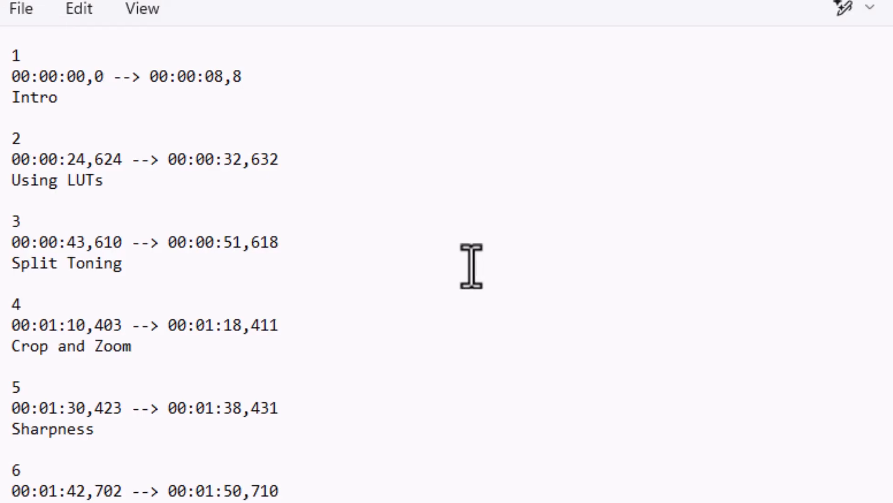
pyautogui.click(131, 13)
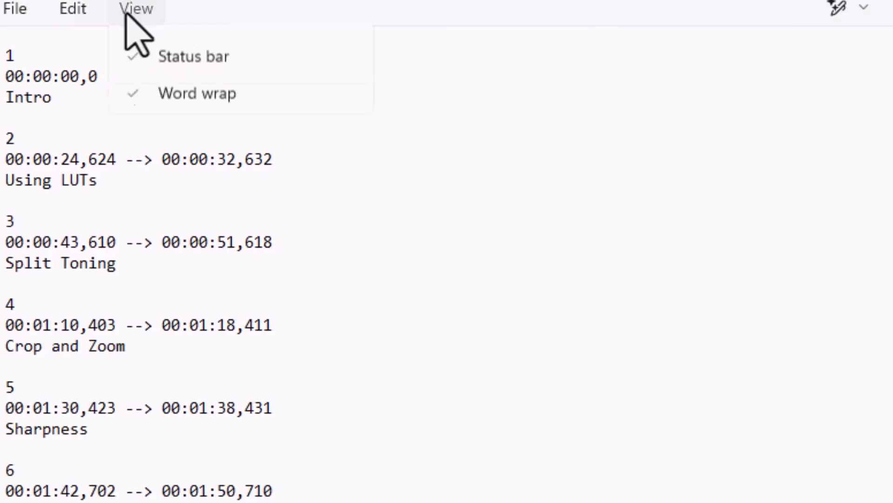
pyautogui.moveTo(176, 49)
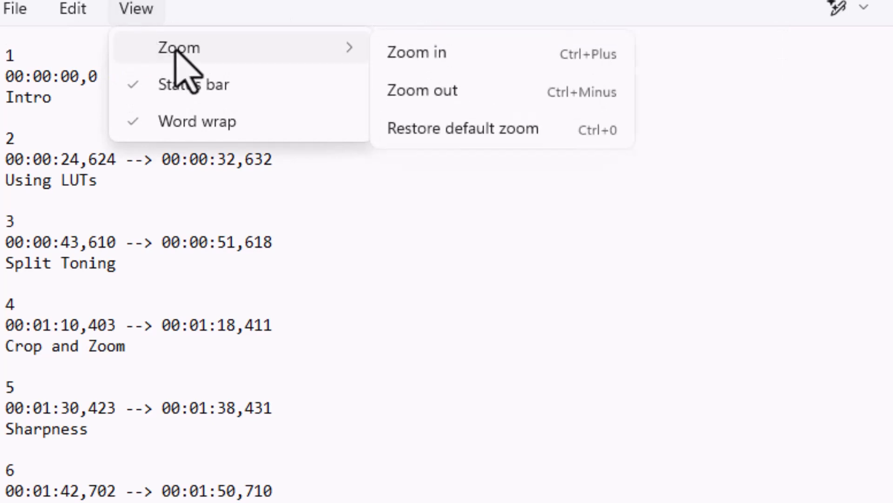
pyautogui.click(434, 54)
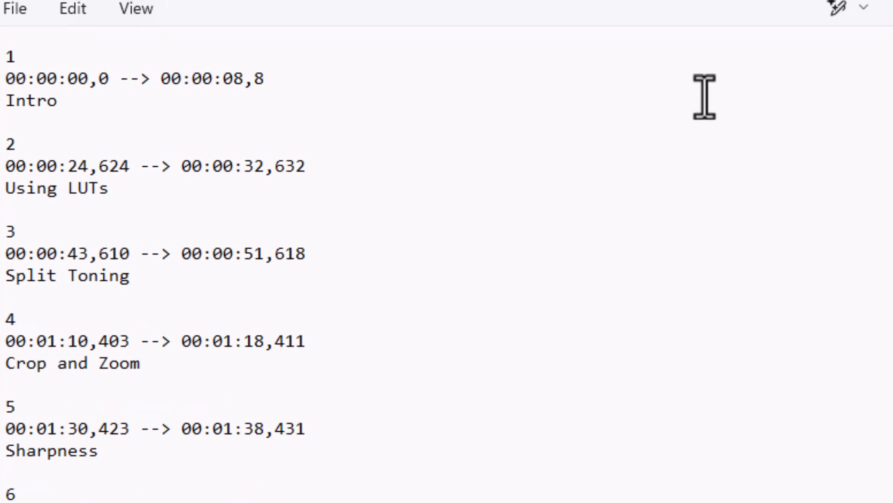
# - Remove the entry number and the leading hours "00:" from the start time of the Intro, Using LUTs and Split Toning entries
pyautogui.hotkey('ctrl', '+')
pyautogui.hotkey('ctrl', '+')
pyautogui.hotkey('ctrl', '+')
pyautogui.hotkey('ctrl', '+')
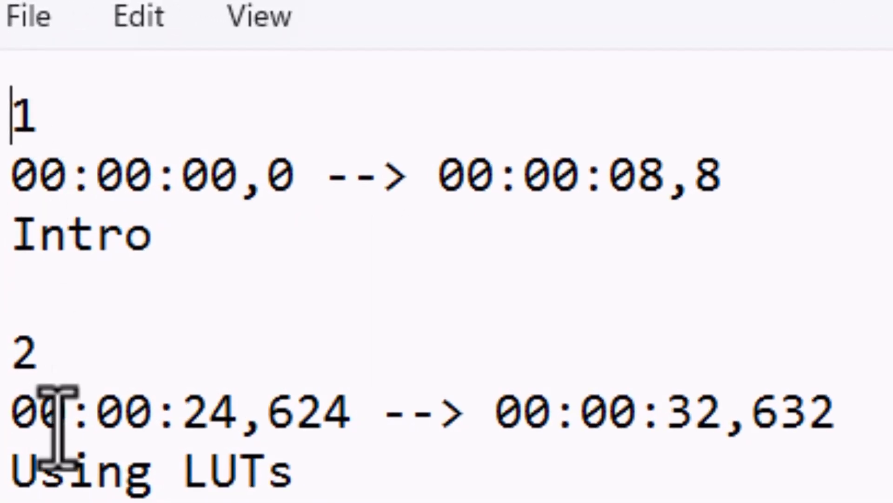
pyautogui.click(93, 171)
pyautogui.moveTo(91, 178); pyautogui.dragTo(1, 148)
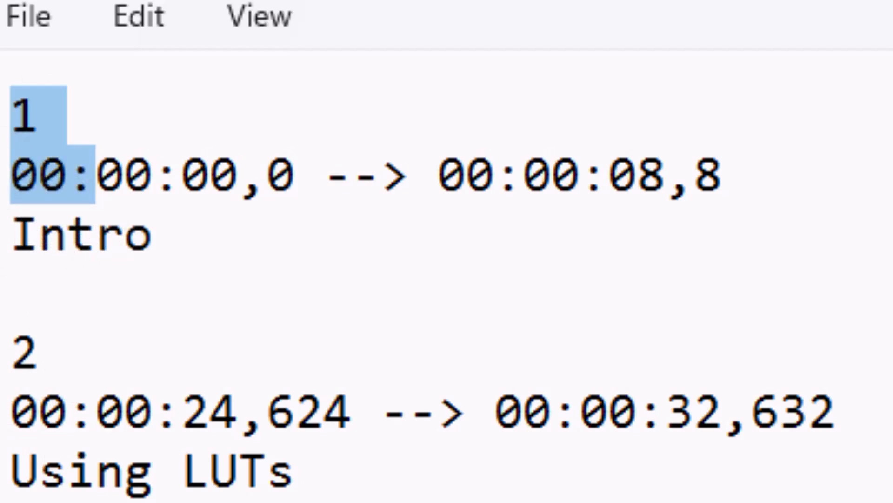
pyautogui.press('BackSpace')
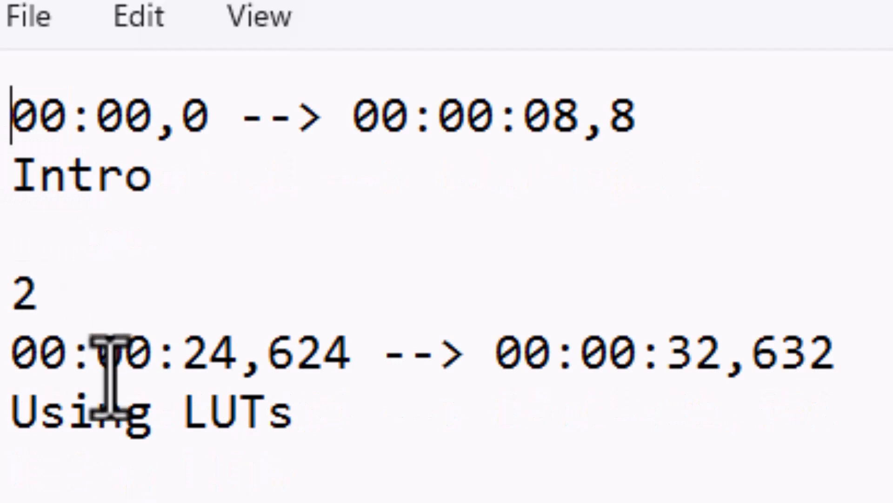
pyautogui.moveTo(94, 369); pyautogui.dragTo(1, 300)
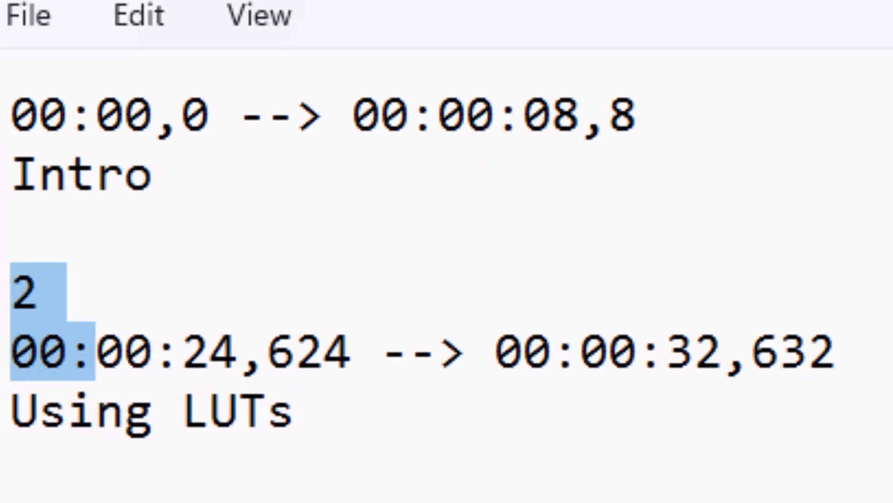
pyautogui.press('BackSpace')
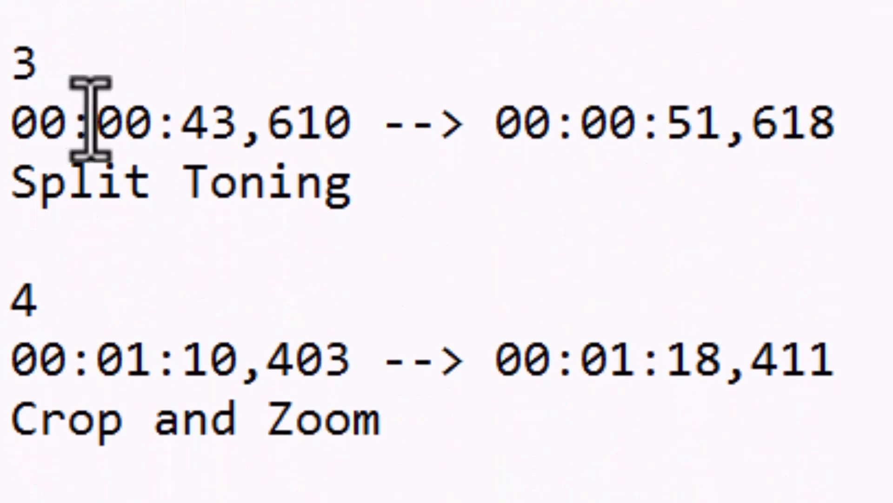
pyautogui.moveTo(95, 122); pyautogui.dragTo(2, 65)
pyautogui.press('BackSpace')
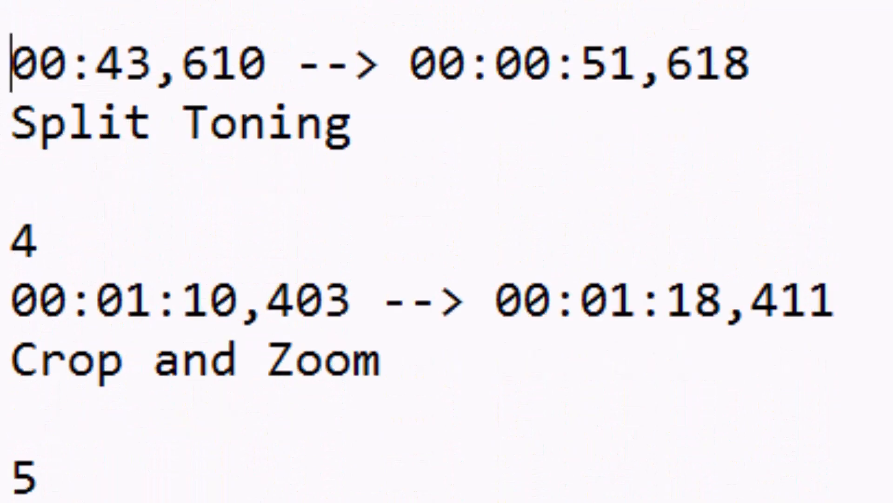
# - Remove the entry number and leading hours "00:" from the start time of the Crop and Zoom, Sharpness and Title transformation entries
pyautogui.moveTo(98, 307); pyautogui.dragTo(12, 240)
pyautogui.press('BackSpace')
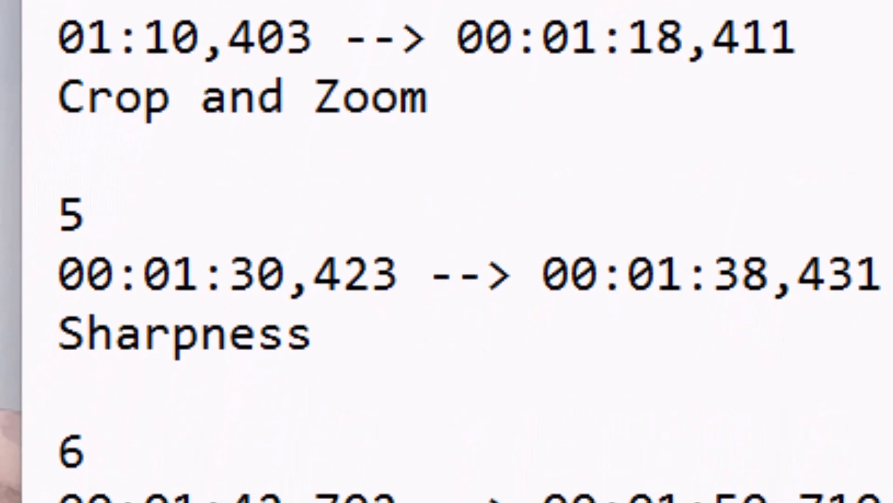
pyautogui.moveTo(142, 275); pyautogui.dragTo(1, 217)
pyautogui.press('BackSpace')
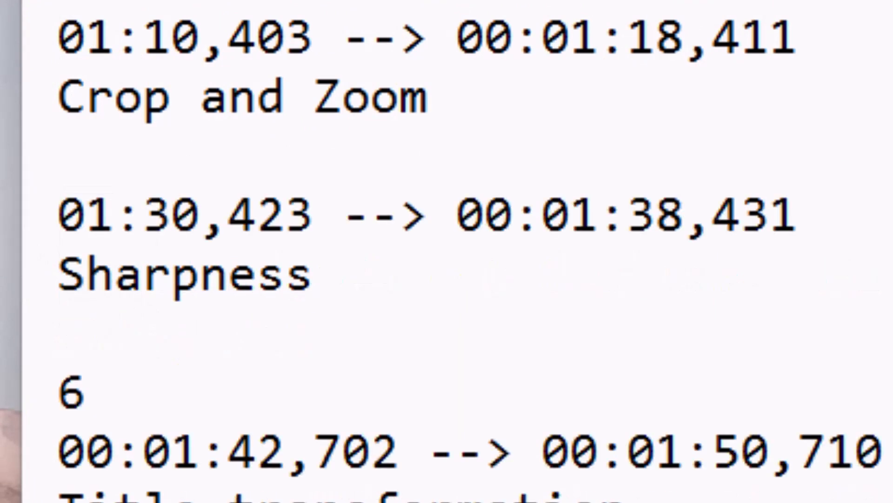
pyautogui.click(143, 452)
pyautogui.moveTo(129, 469); pyautogui.dragTo(26, 423)
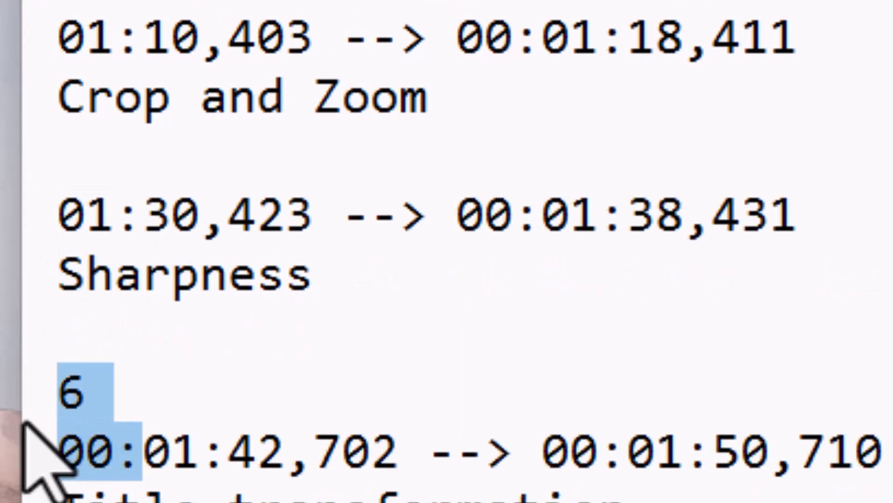
pyautogui.press('BackSpace')
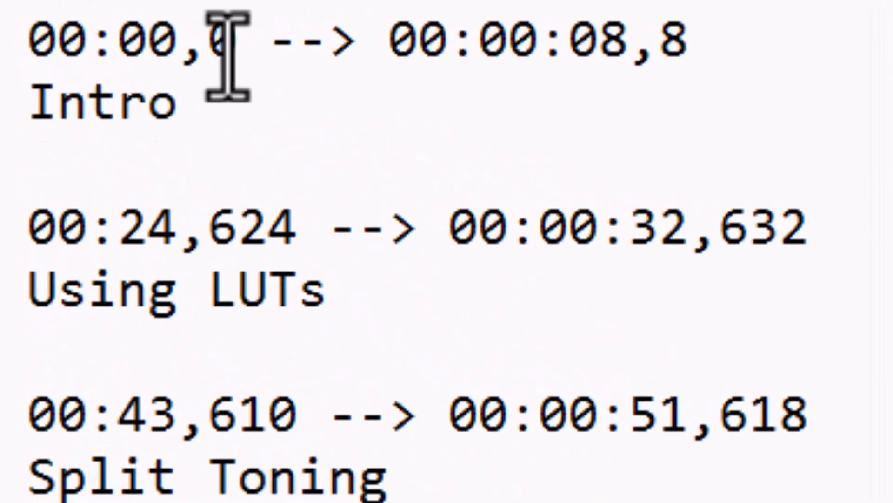
# - Strip the milliseconds and end times from the first two entries, joining them into the lines "00:00 Intro" and "00:24 Using LUTs"
pyautogui.click(178, 44)
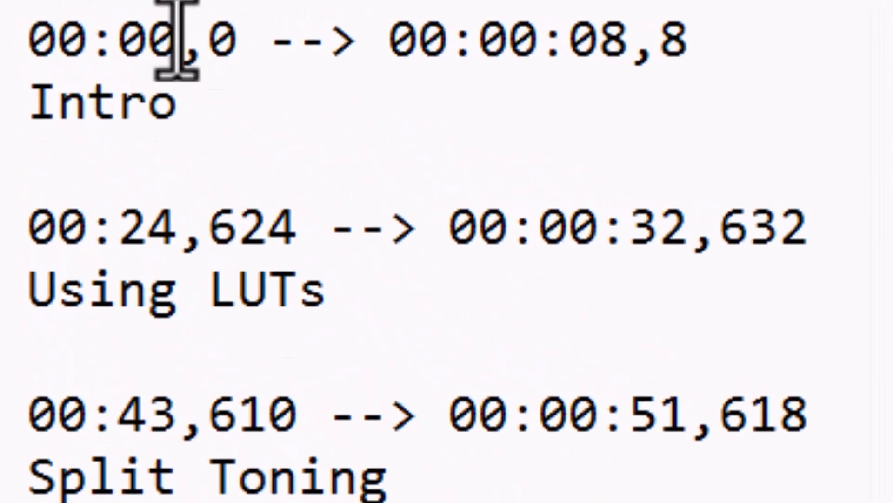
pyautogui.moveTo(190, 42); pyautogui.dragTo(707, 82)
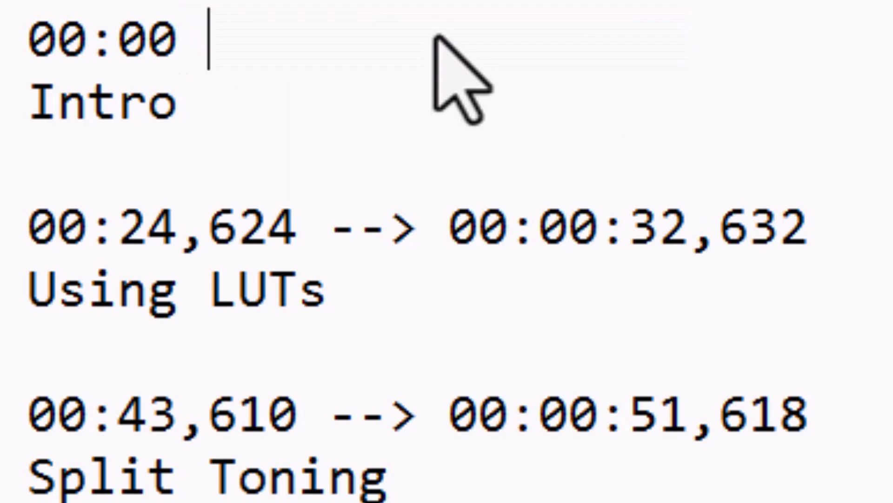
pyautogui.press('Delete')
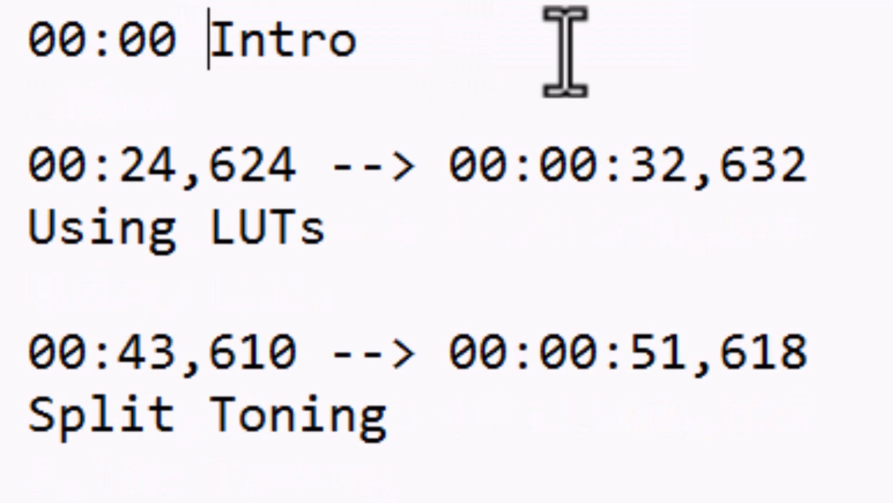
pyautogui.moveTo(179, 183); pyautogui.dragTo(827, 201)
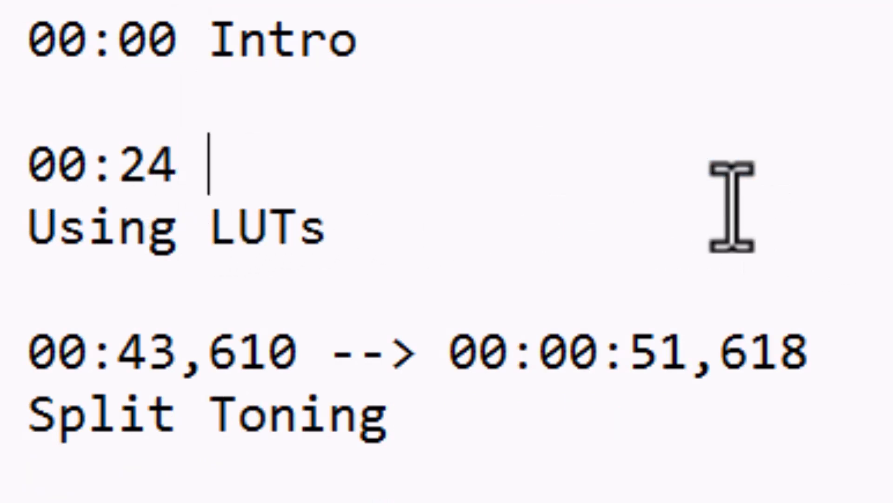
pyautogui.press('Delete')
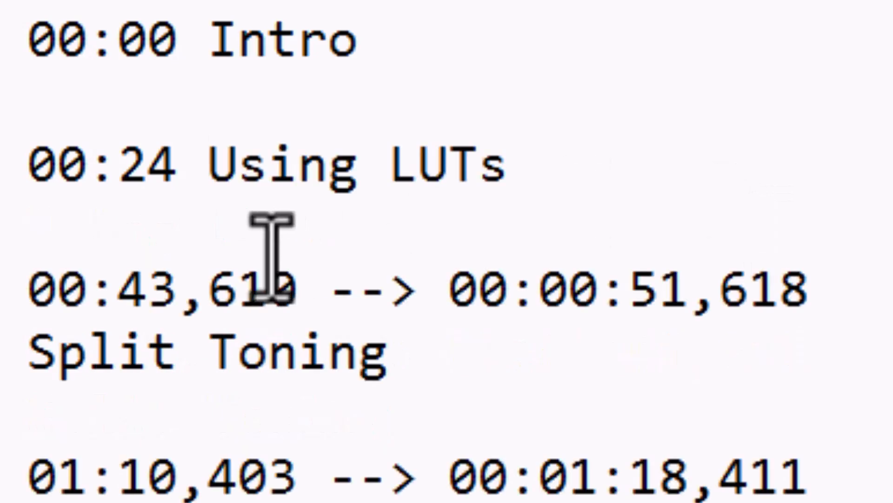
# - Reduce the third and fourth entries to the single lines "00:43 Split Toning" and "01:10 Crop and Zoom"
pyautogui.moveTo(178, 296); pyautogui.dragTo(813, 305)
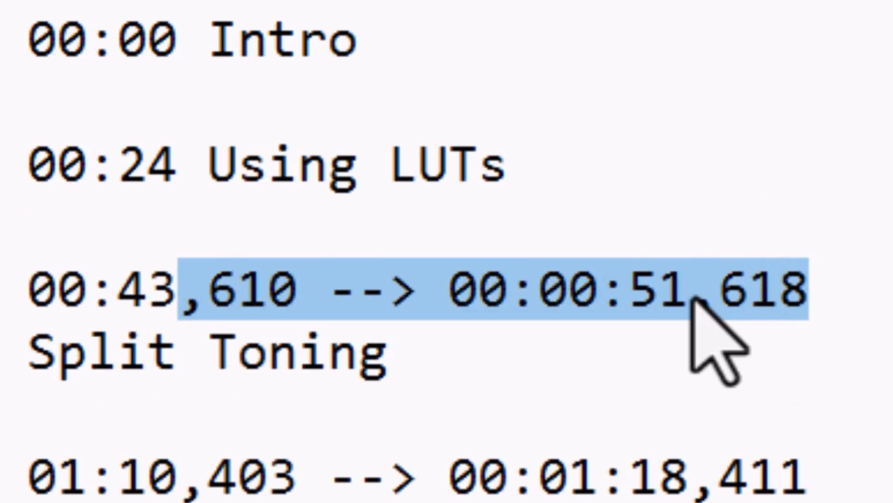
pyautogui.press('Delete')
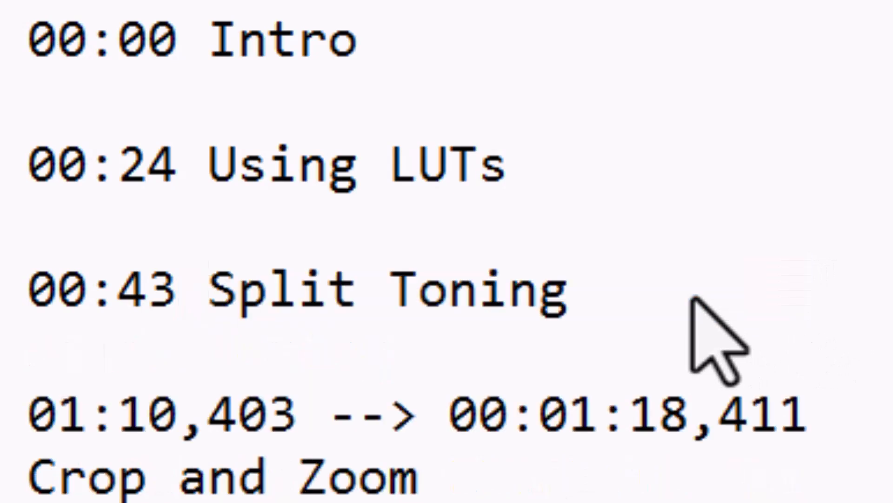
pyautogui.click(206, 414)
pyautogui.moveTo(179, 424); pyautogui.dragTo(779, 421)
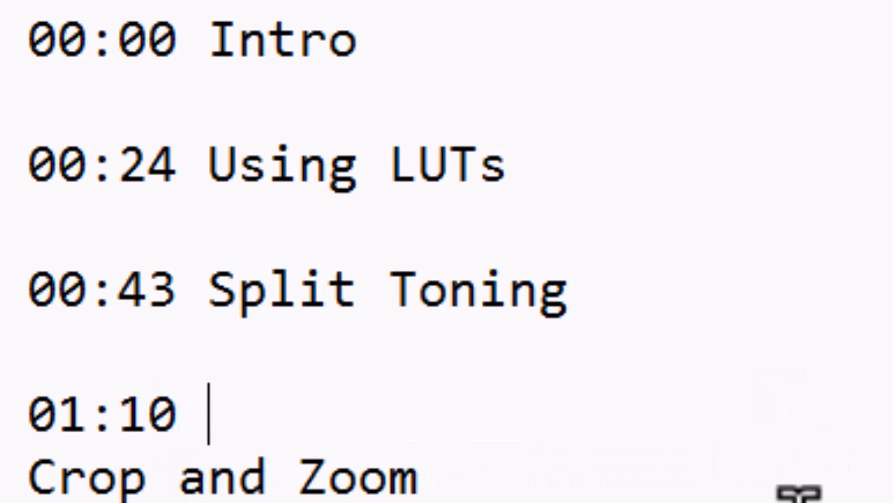
pyautogui.press('Delete')
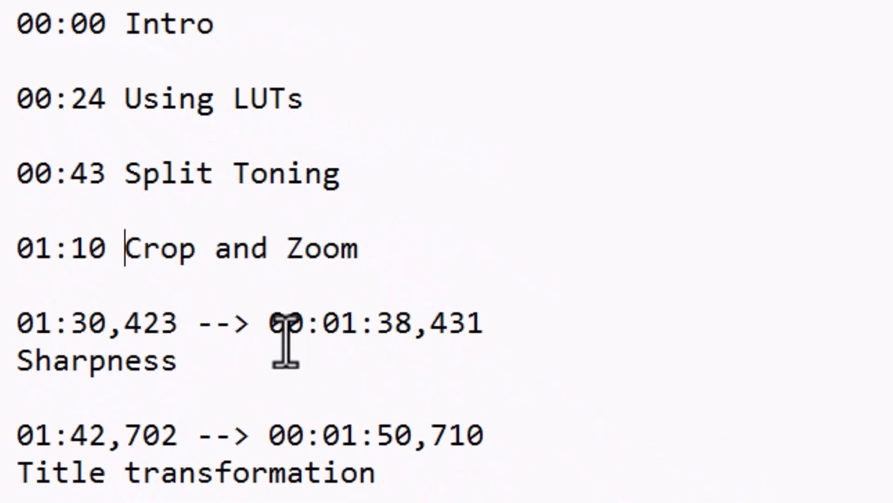
# - Reduce the fifth and sixth entries to the single lines "01:30 Sharpness" and "01:42 Title transformation", and save the chapter list file
pyautogui.click(81, 243)
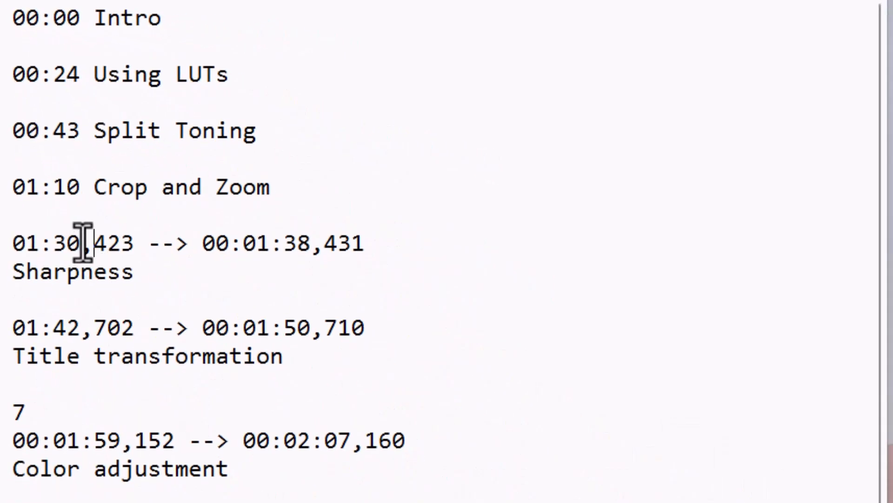
pyautogui.moveTo(88, 242); pyautogui.dragTo(345, 242)
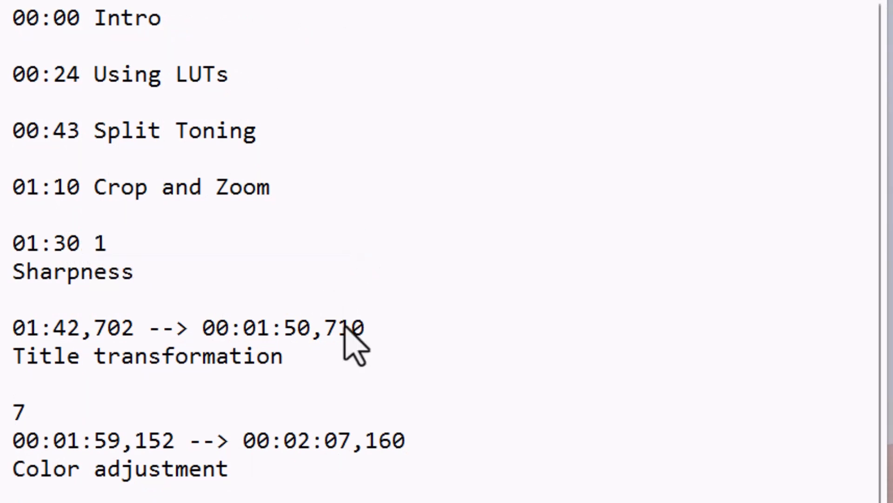
pyautogui.press('Delete')
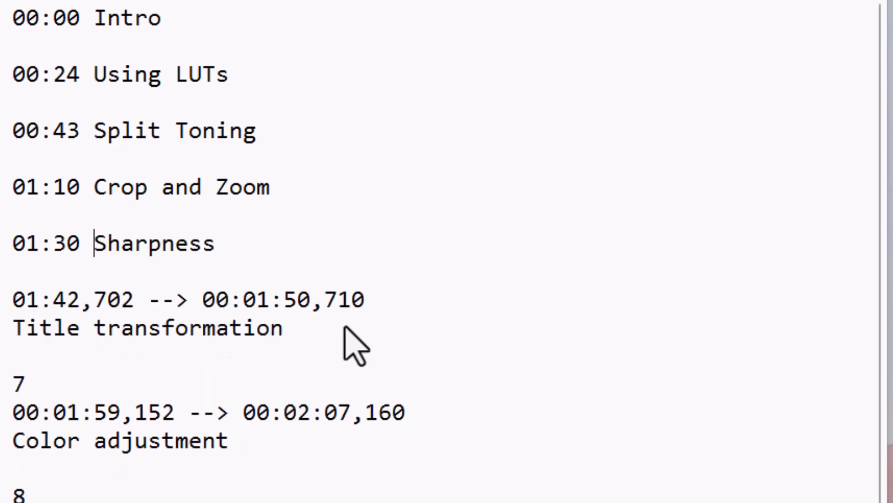
pyautogui.moveTo(78, 303); pyautogui.dragTo(364, 301)
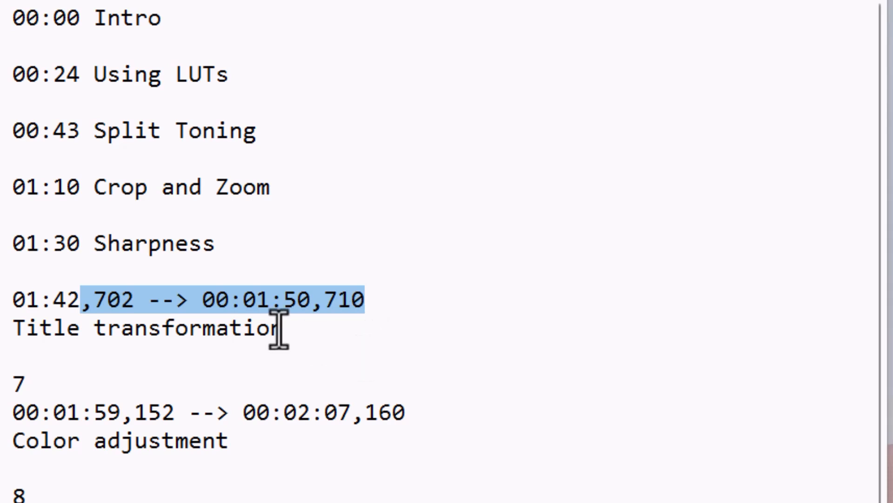
pyautogui.press('Delete')
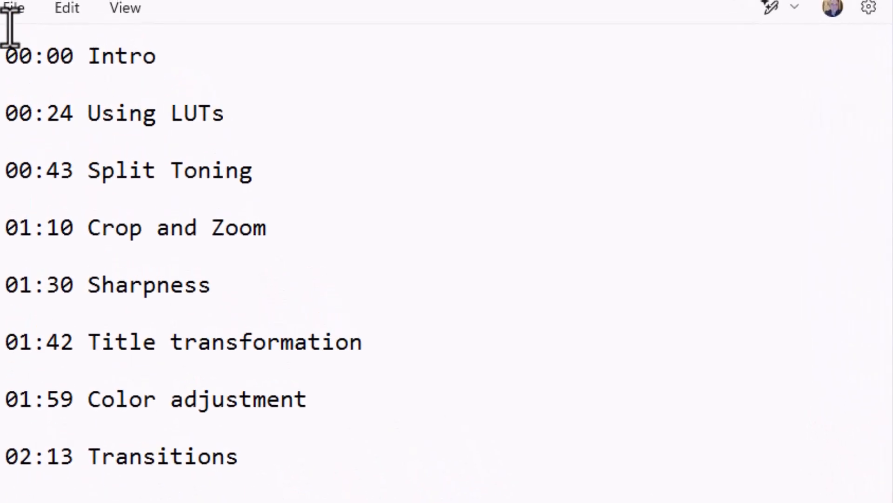
pyautogui.click(15, 10)
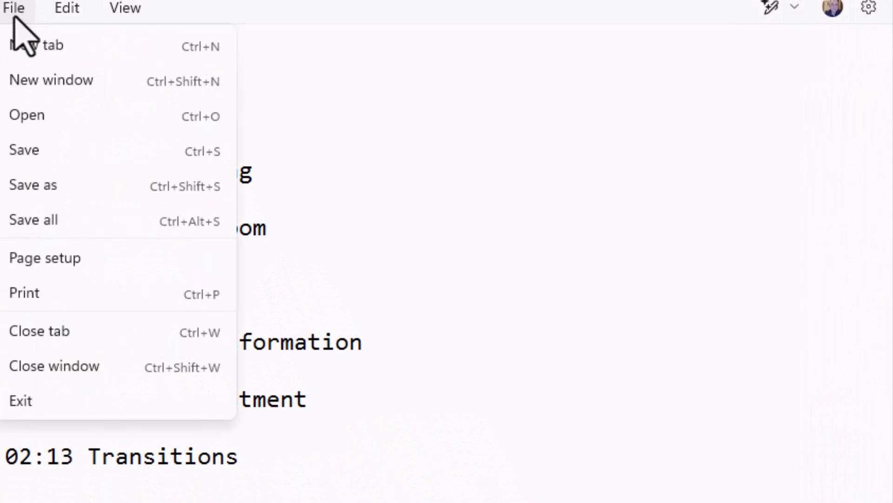
pyautogui.click(26, 148)
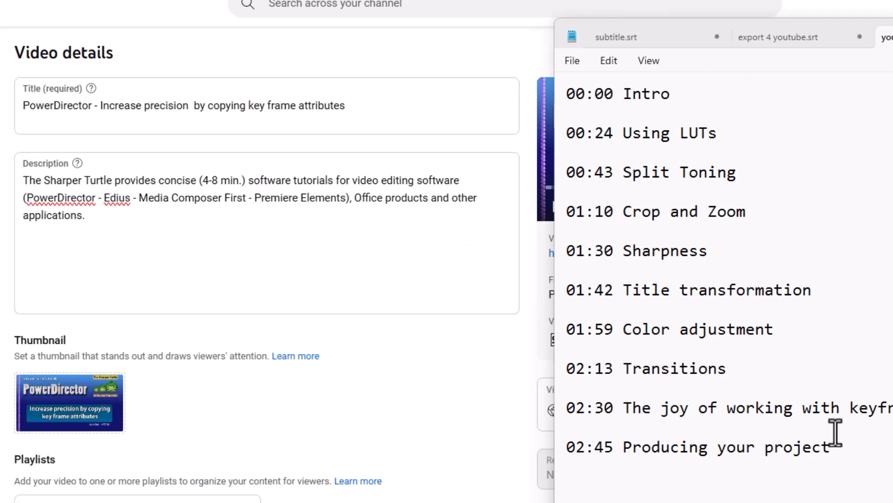
# - Copy the whole chapter list from 00:00 Intro to 02:45 Producing your project into the YouTube video description, below the existing text
pyautogui.moveTo(821, 448); pyautogui.dragTo(634, 371)
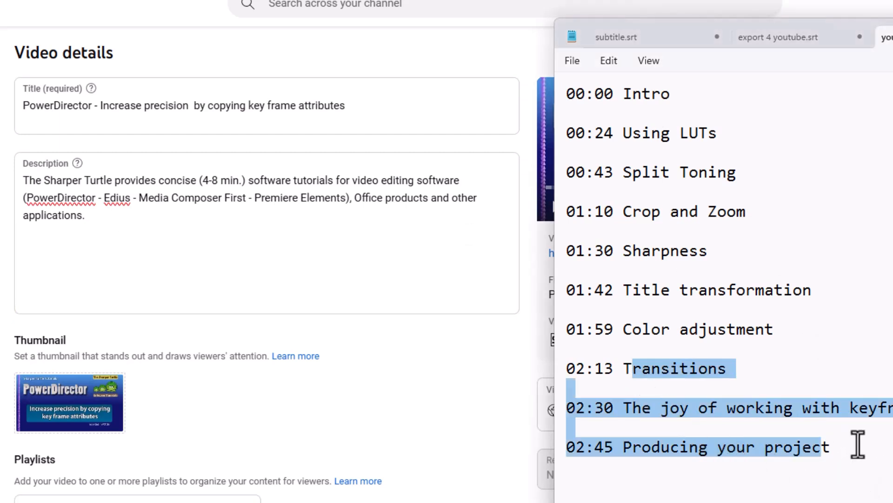
pyautogui.moveTo(844, 450); pyautogui.dragTo(582, 97)
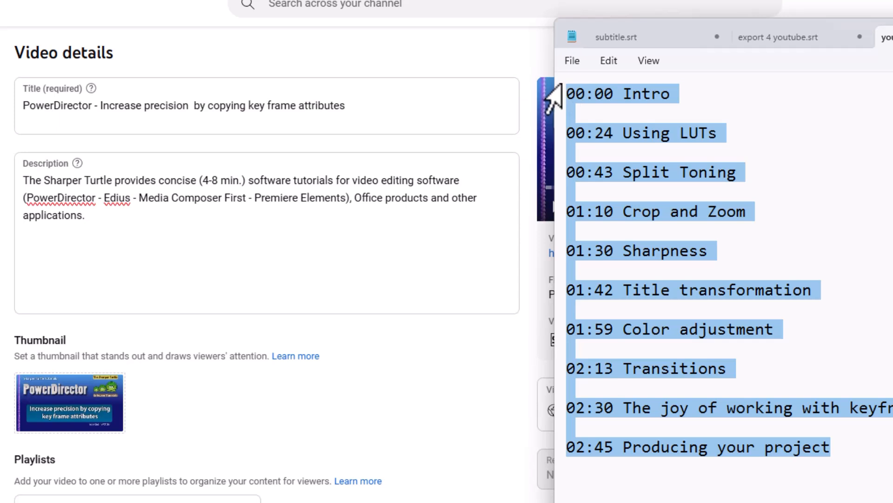
pyautogui.click(242, 242)
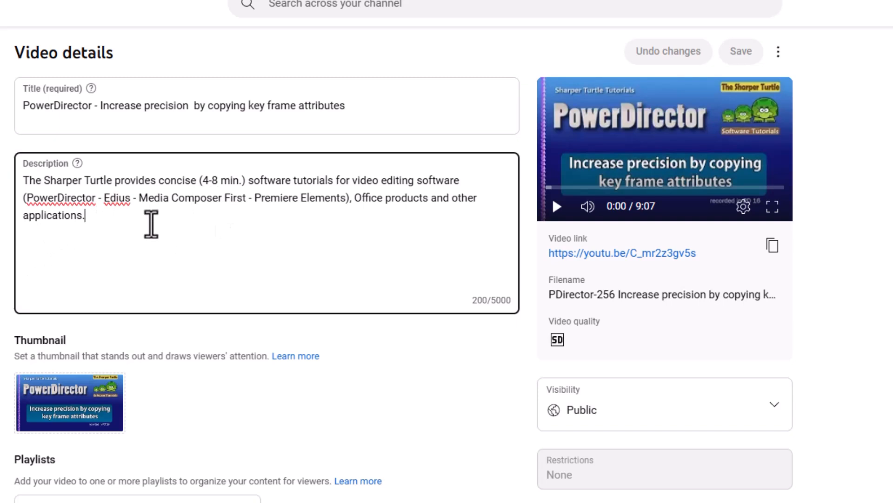
pyautogui.press('Return')
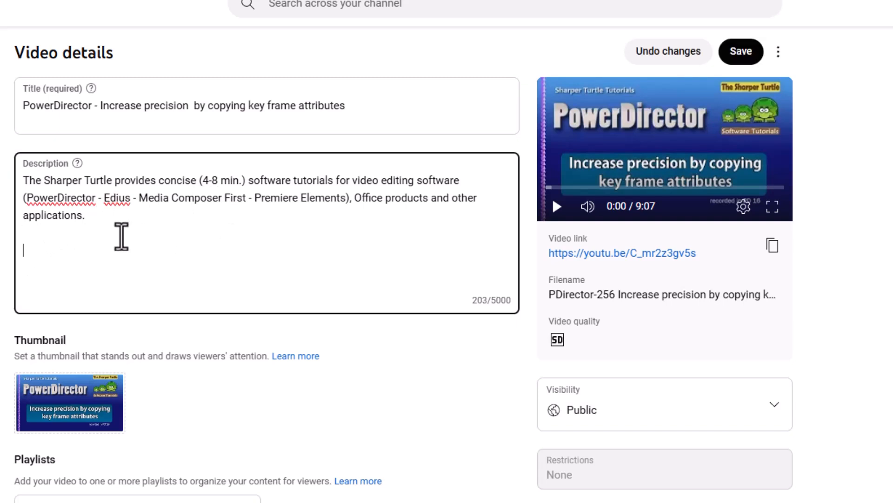
pyautogui.write('00:00 Intro  00:24 Using LUTs  00:43 Split Toning  01:10 Crop and Zoom  01:30 Sharpness  01:42 Title transformation  01:59 Color adjustment  02:13 Transitions  02:30 The joy of working with keyframes  02:45 Producing your project')
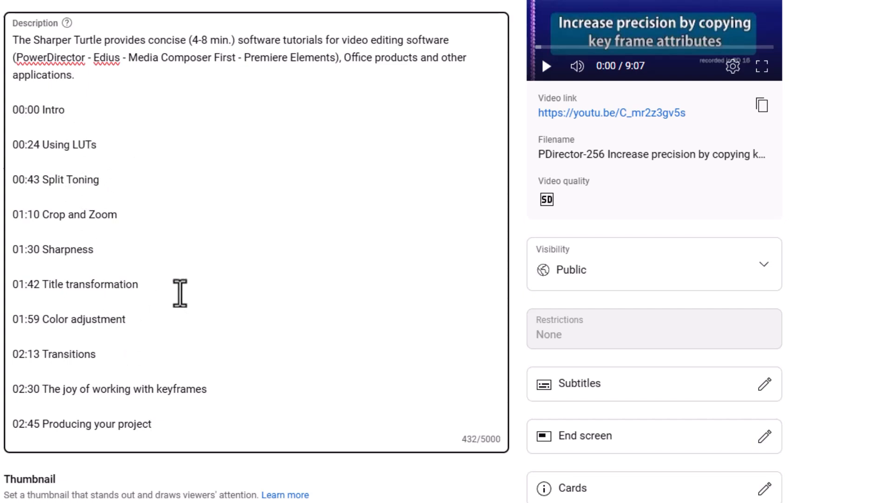
# - Save the video details with the chapter list in the description and open the video link
pyautogui.scroll(-3, 235, 192)
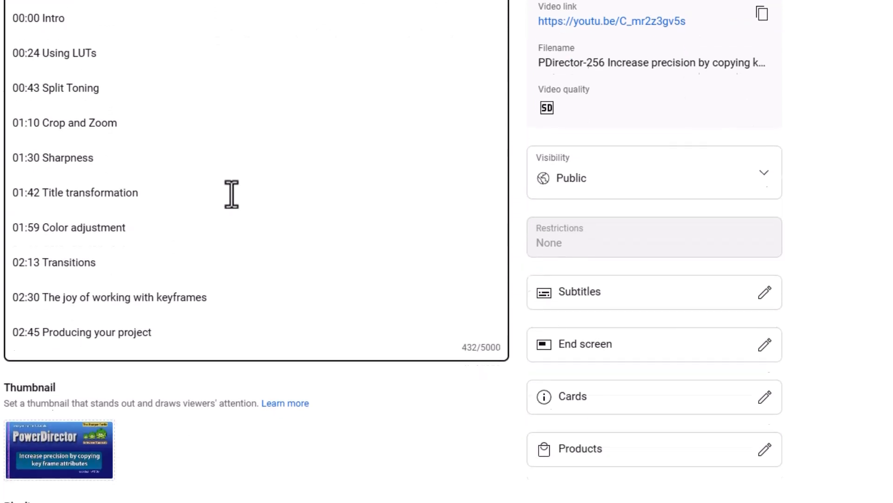
pyautogui.scroll(3, 227, 197)
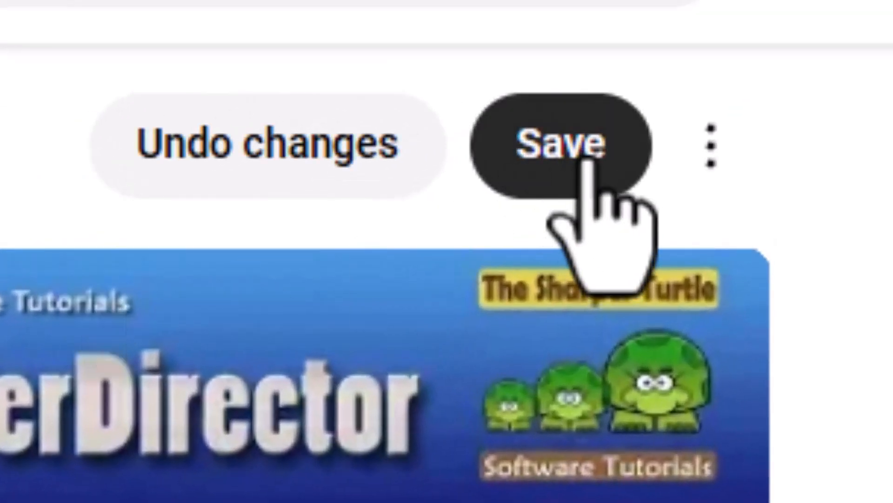
pyautogui.click(558, 156)
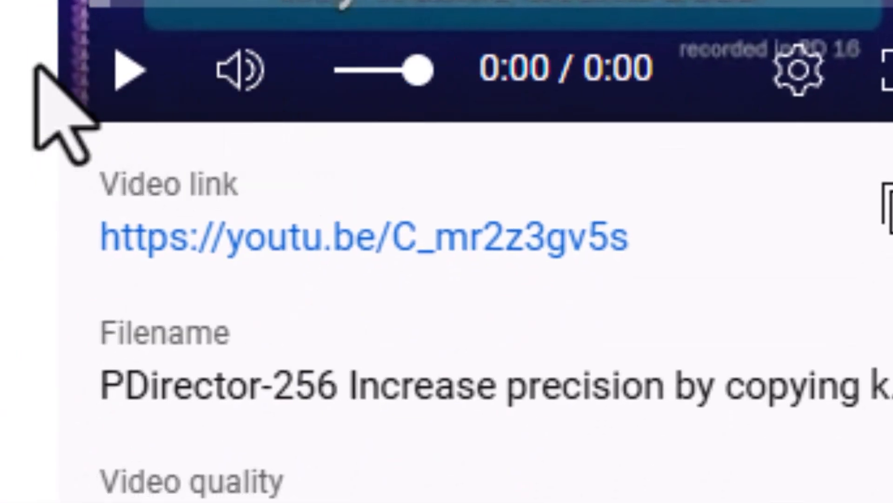
pyautogui.moveTo(405, 243); pyautogui.dragTo(389, 228)
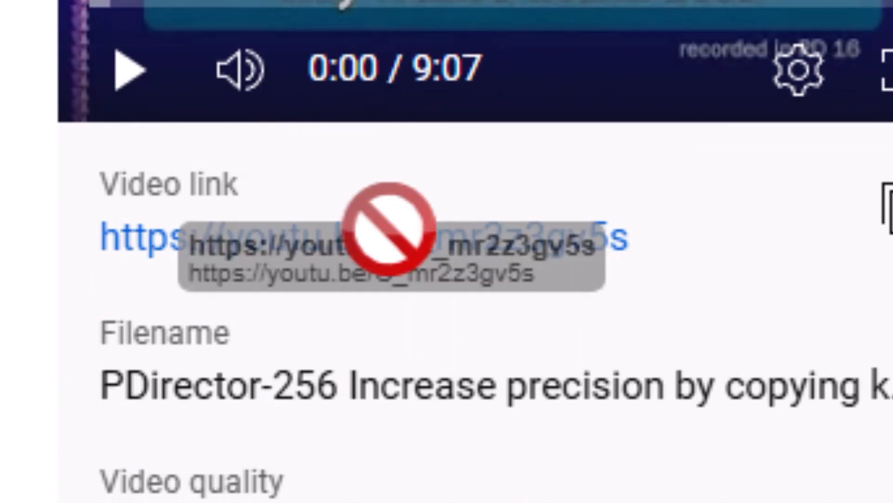